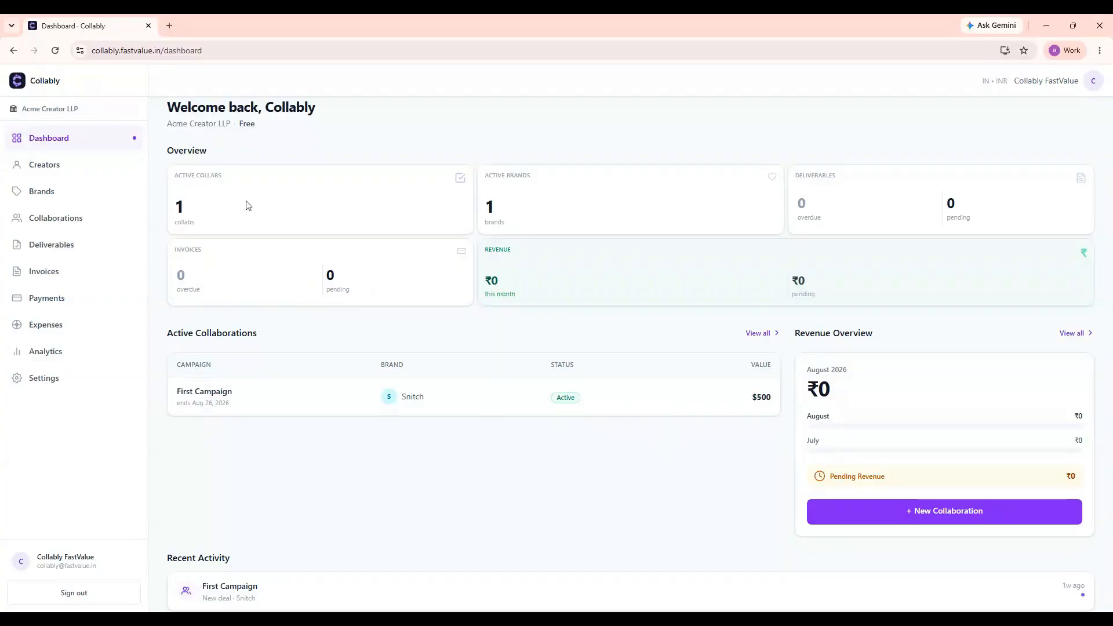
# Step: Review the dashboard overview figures and open the deliverables list
pyautogui.doubleClick(180, 205)
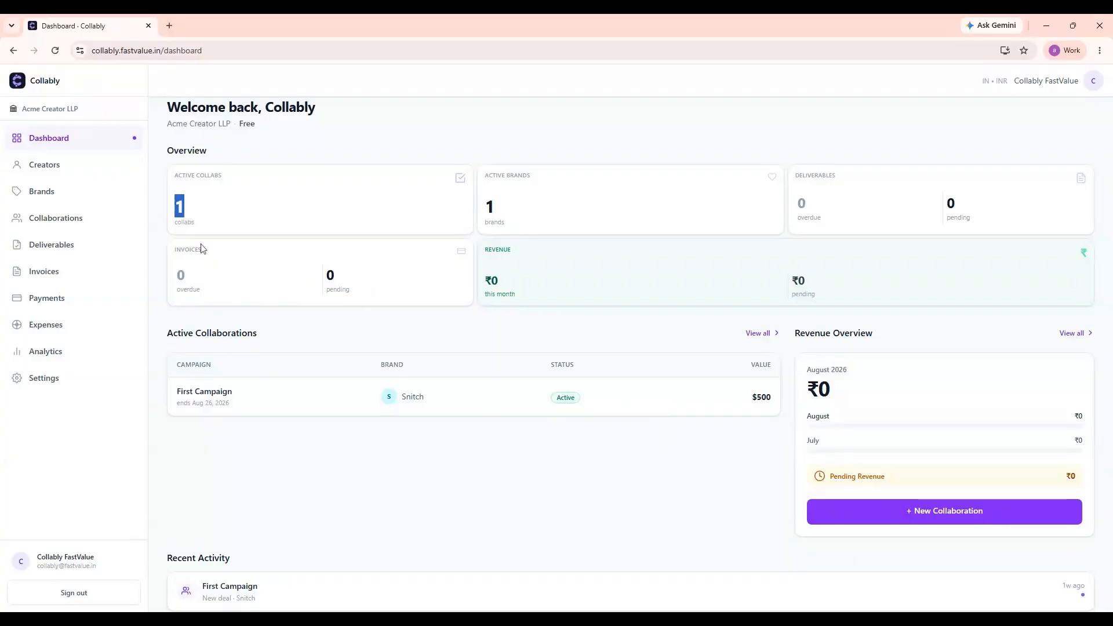
pyautogui.click(303, 478)
pyautogui.click(64, 246)
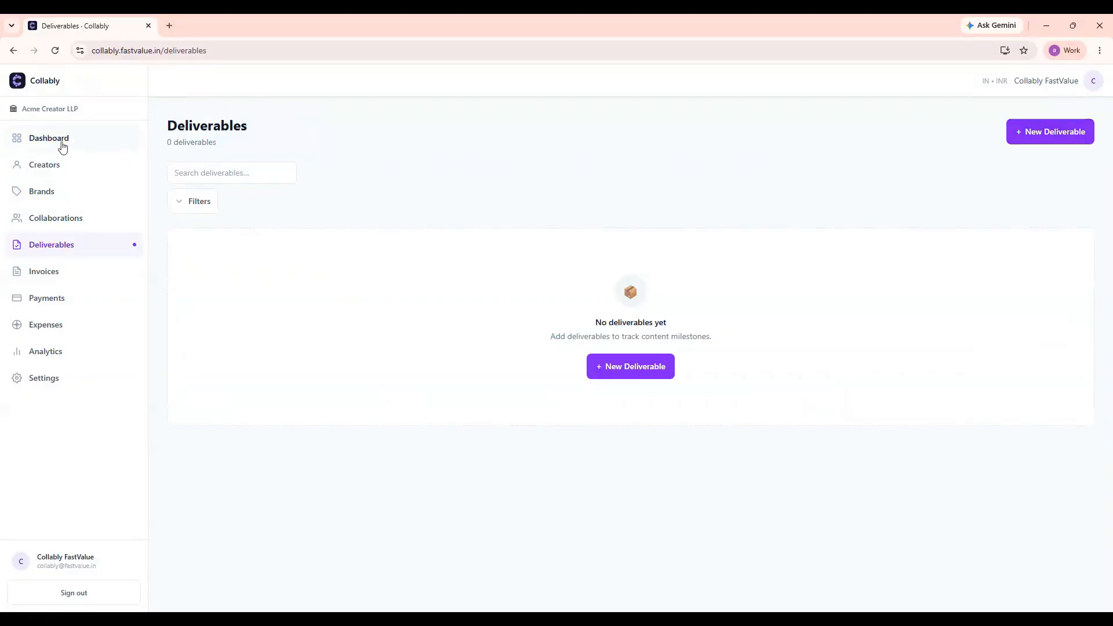
# Step: Open the First Campaign collaboration and start a new deliverable from its Deliverables section
pyautogui.click(49, 219)
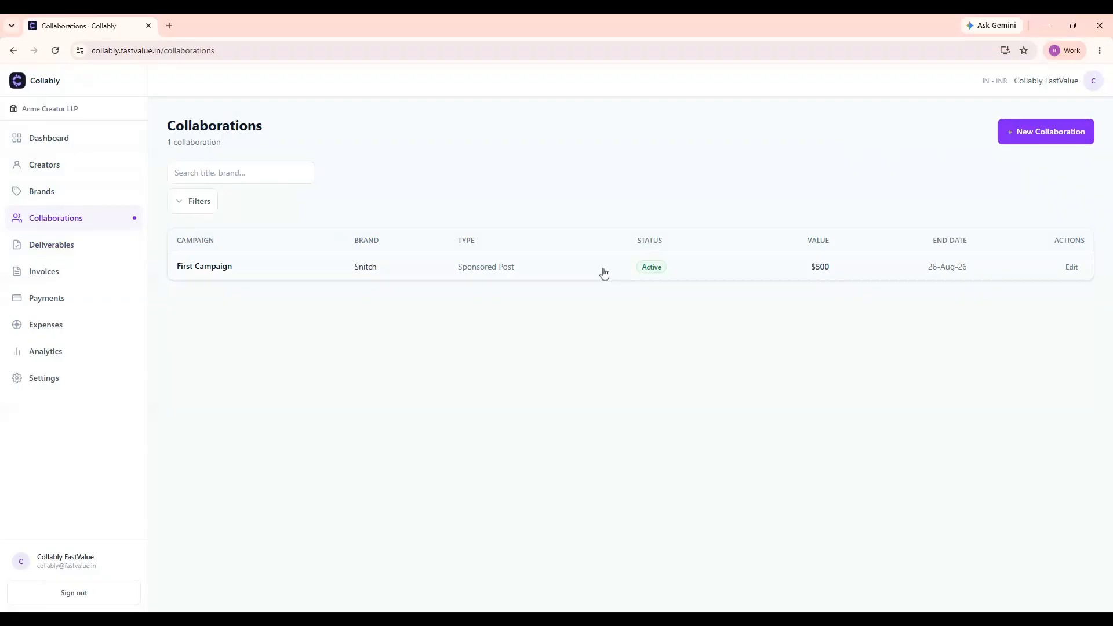
pyautogui.click(604, 273)
pyautogui.scroll(-5, 628, 300)
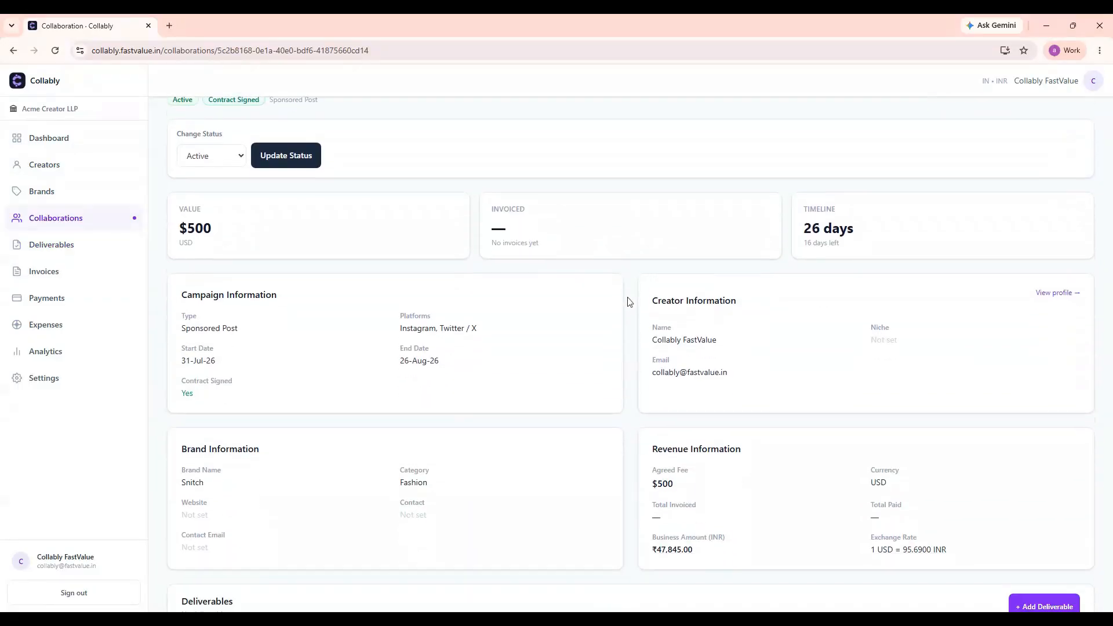
pyautogui.scroll(-1, 629, 305)
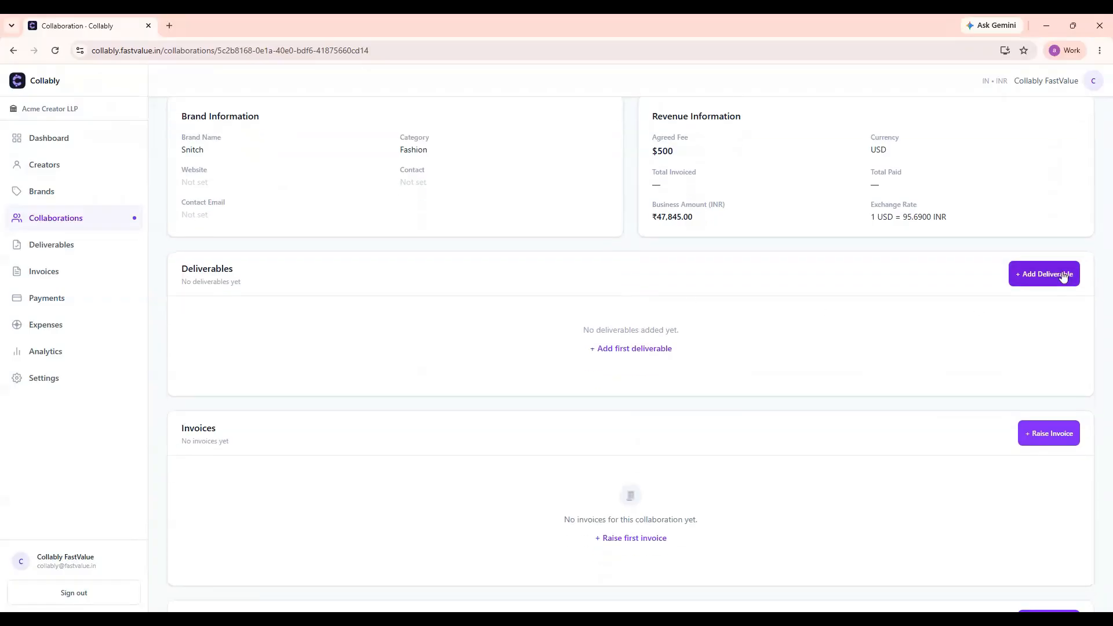
pyautogui.click(1063, 276)
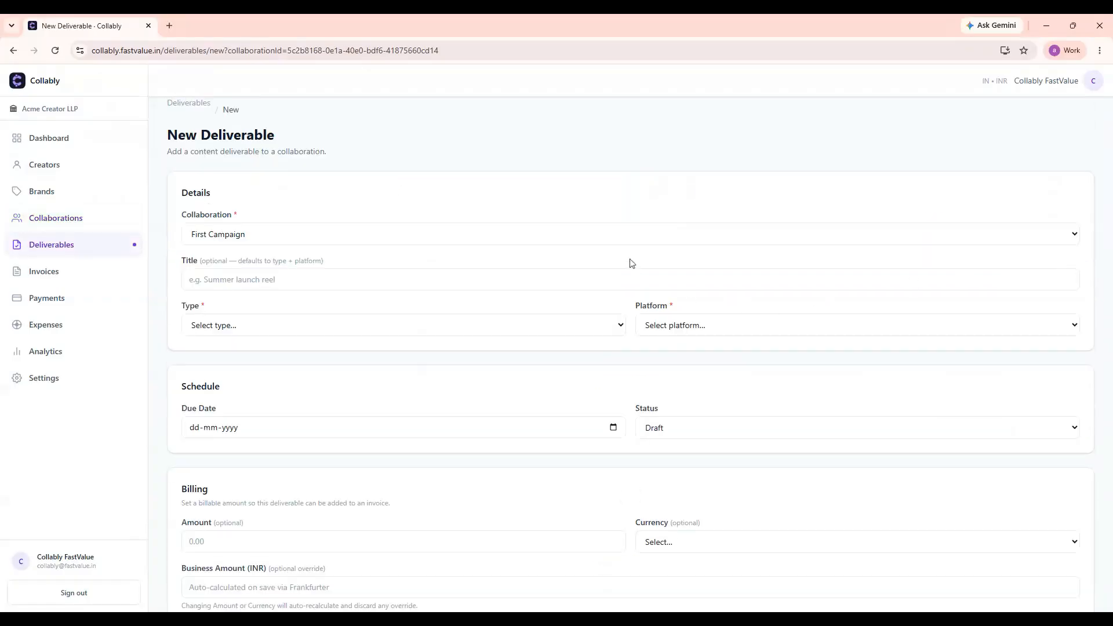
pyautogui.moveTo(166, 139); pyautogui.dragTo(284, 143)
pyautogui.click(284, 143)
# Step: Fill in the deliverable details for First Campaign: title "Summer collection", type Reel and platform Instagram
pyautogui.scroll(-1, 384, 267)
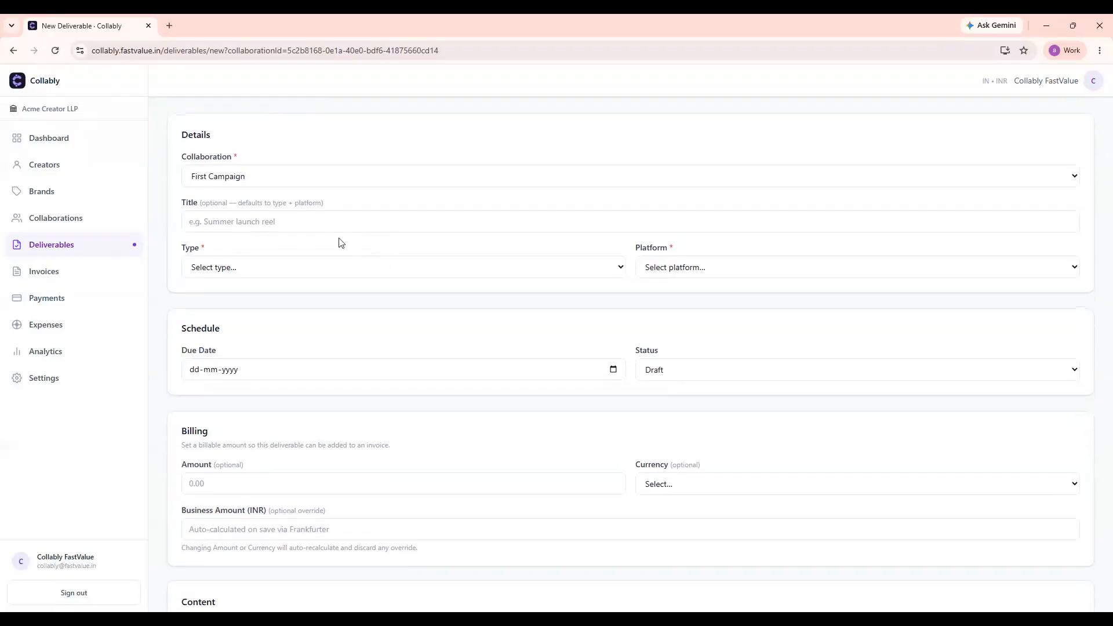
pyautogui.click(327, 181)
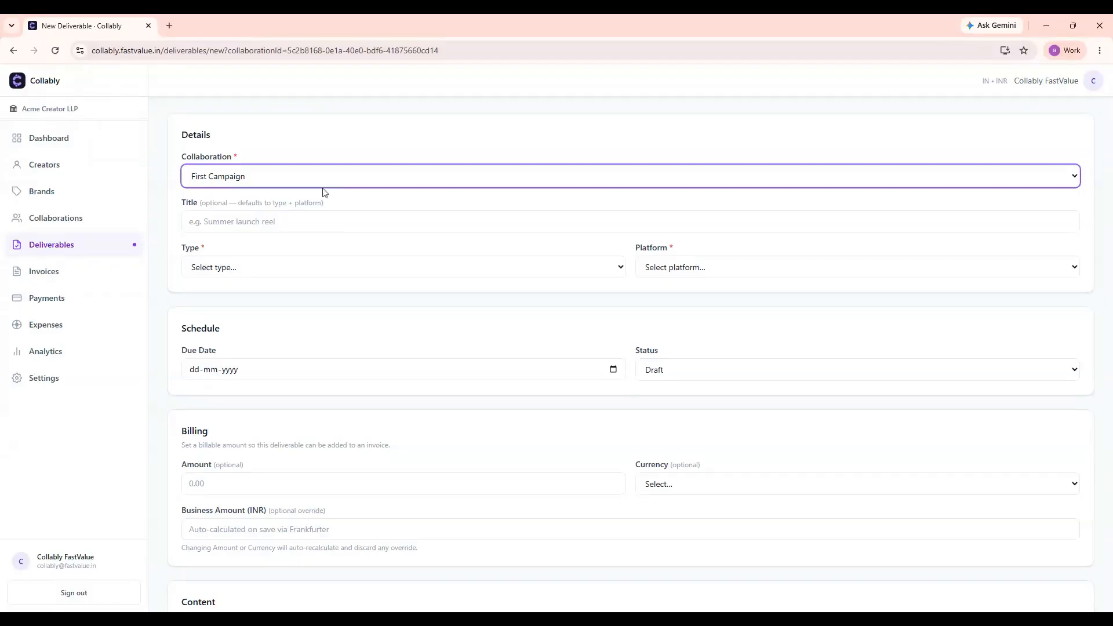
pyautogui.click(303, 220)
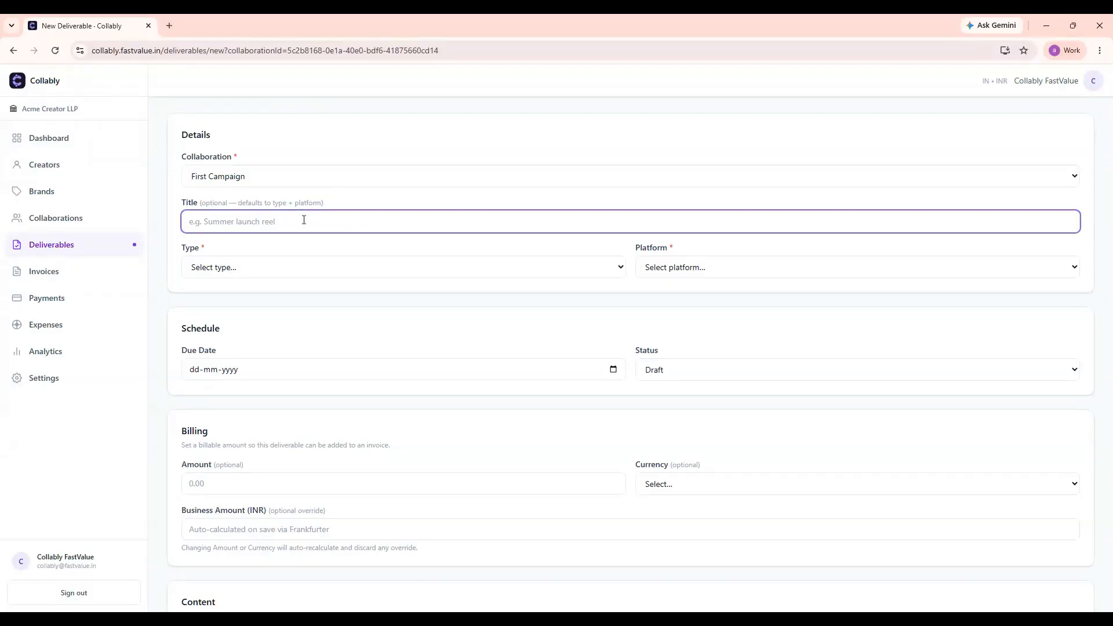
pyautogui.write('Summer collection')
pyautogui.click(347, 264)
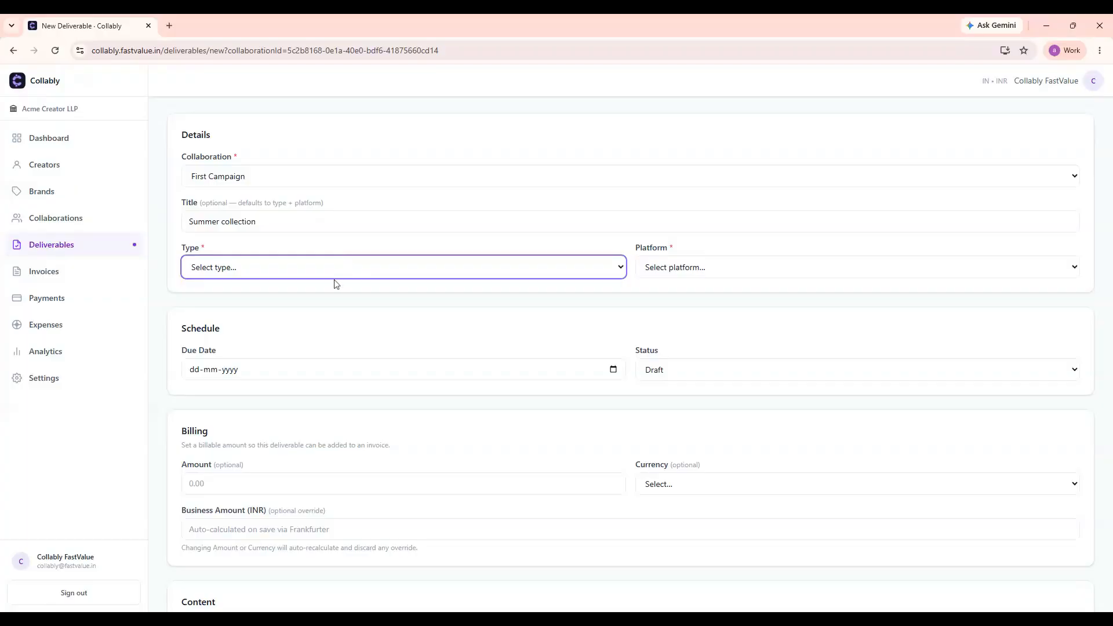
pyautogui.click(297, 331)
pyautogui.click(719, 273)
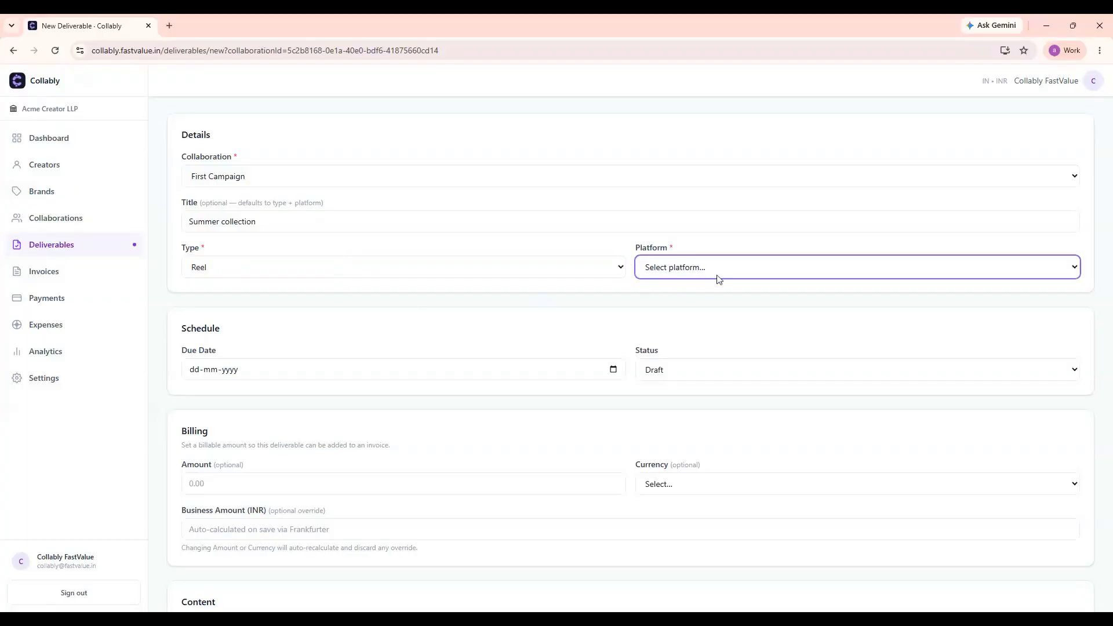
pyautogui.click(719, 283)
# Step: Set the deliverable's due date to 14-08-2026 and keep its status as Draft
pyautogui.scroll(-1, 429, 367)
pyautogui.scroll(-1, 429, 366)
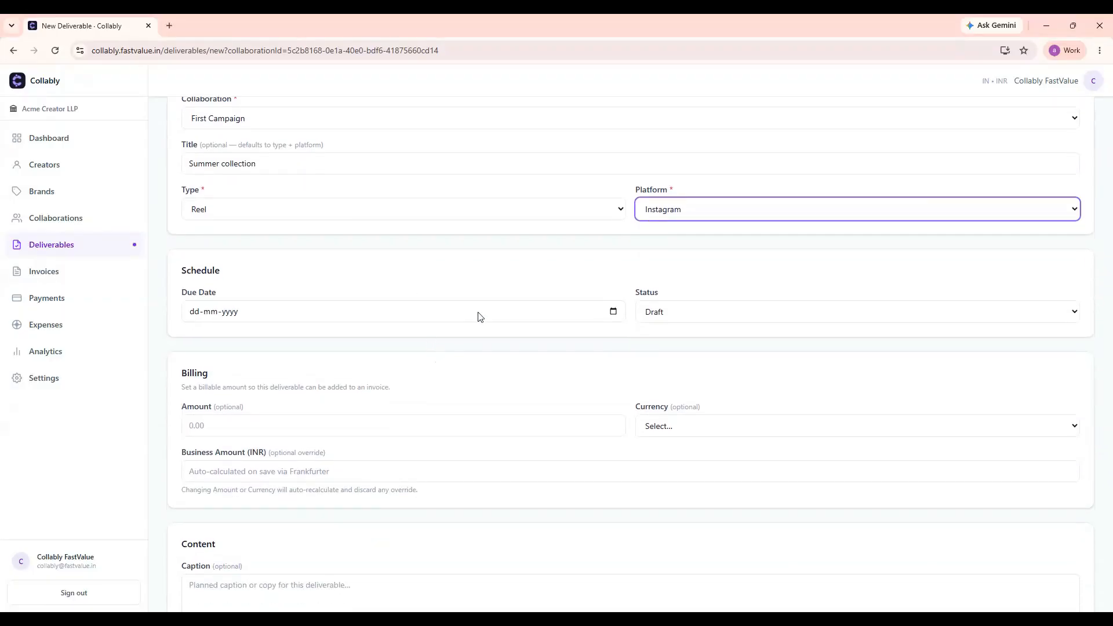
pyautogui.click(486, 316)
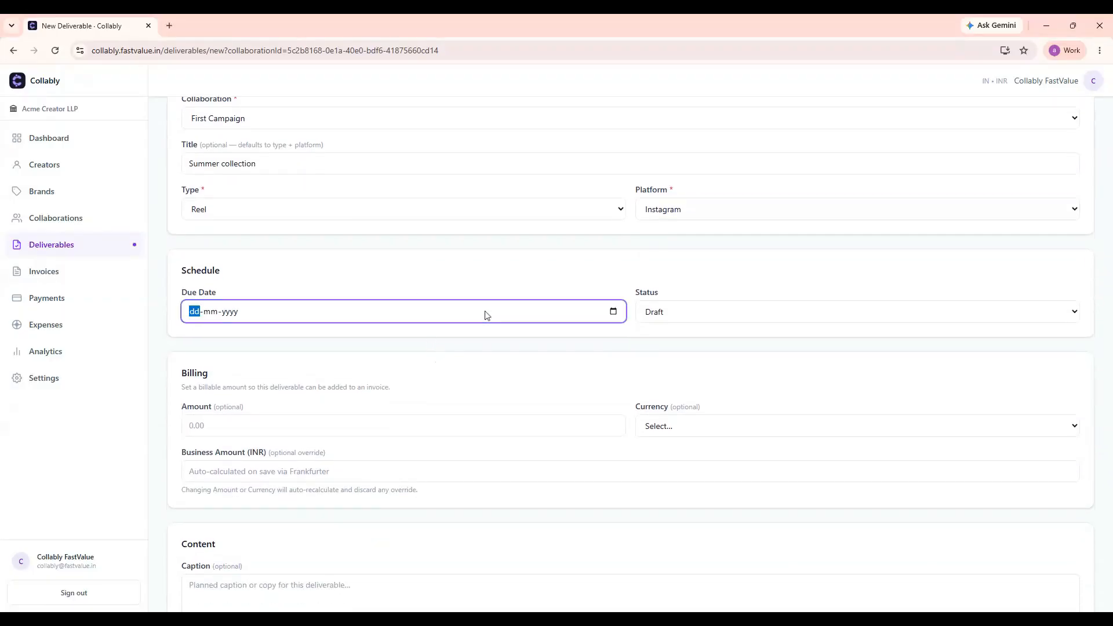
pyautogui.click(614, 312)
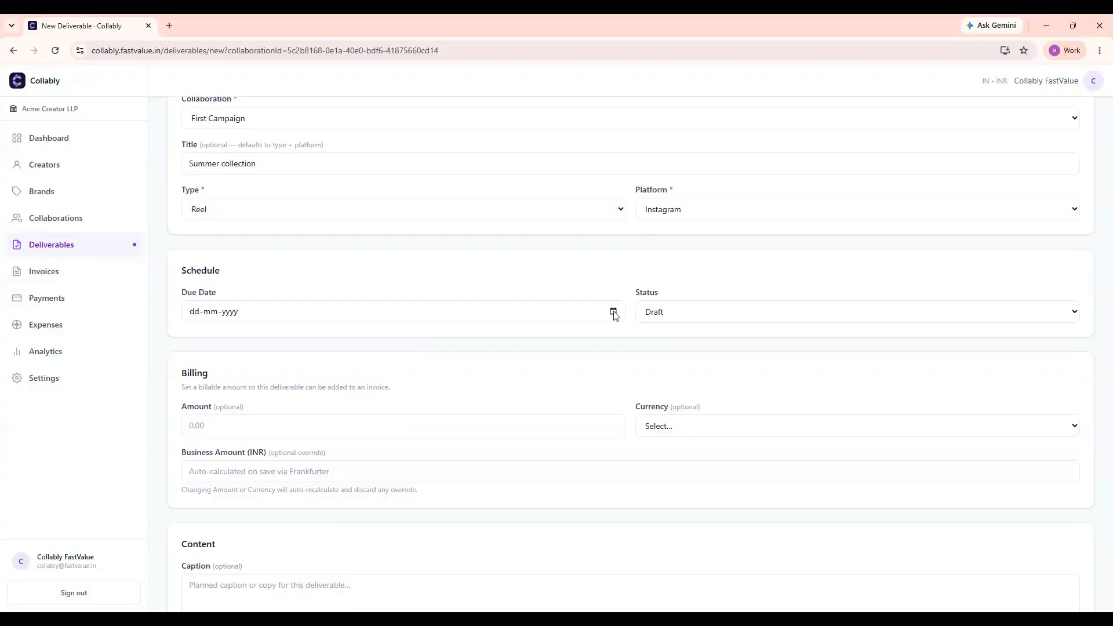
pyautogui.click(309, 343)
pyautogui.click(287, 391)
pyautogui.click(708, 316)
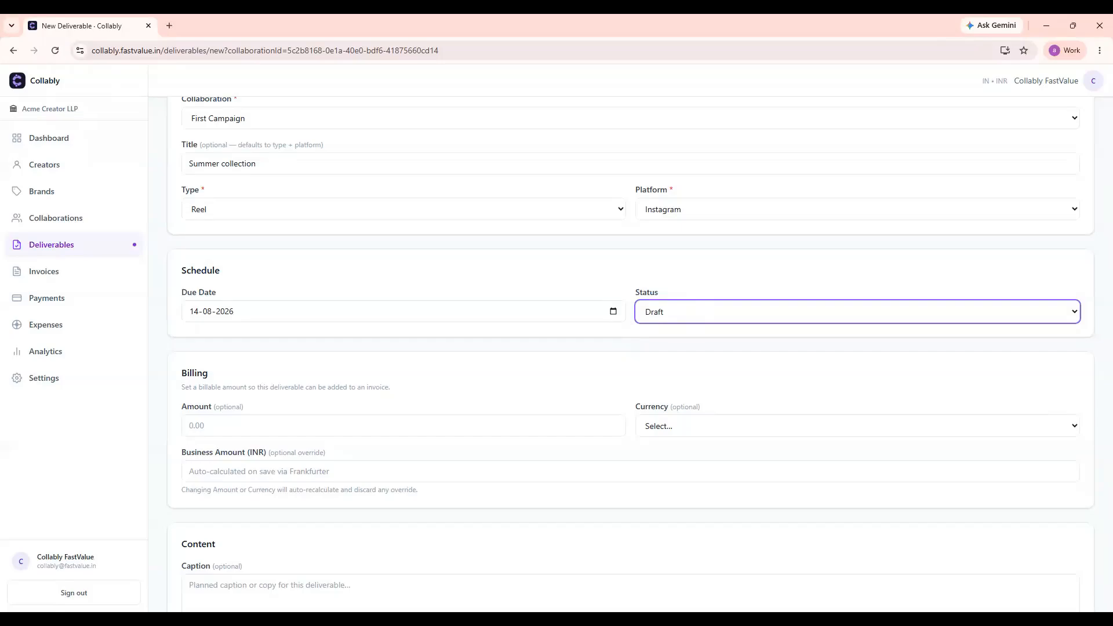
# Step: Set the deliverable's billing amount to 5000 and its currency to INR — Indian Rupee
pyautogui.scroll(-1, 630, 349)
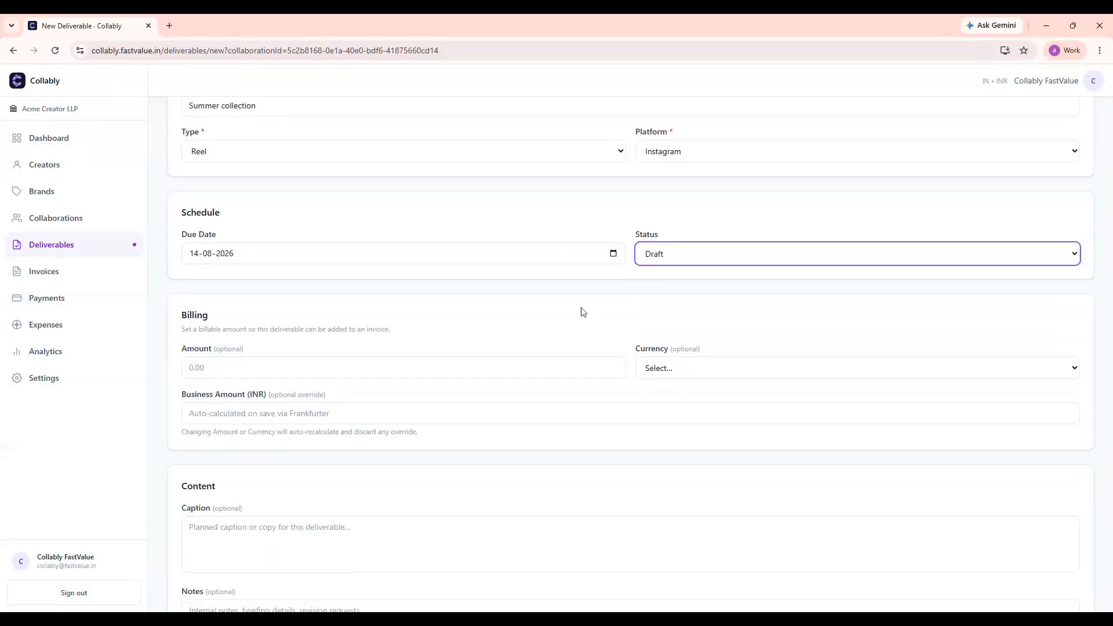
pyautogui.scroll(-1, 583, 311)
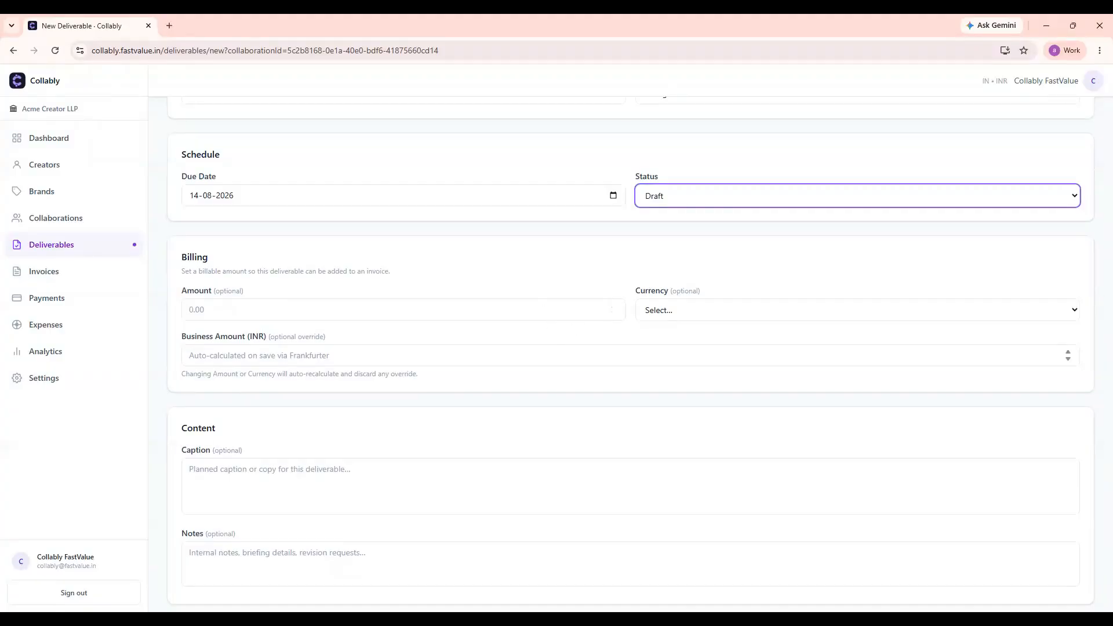
pyautogui.click(535, 307)
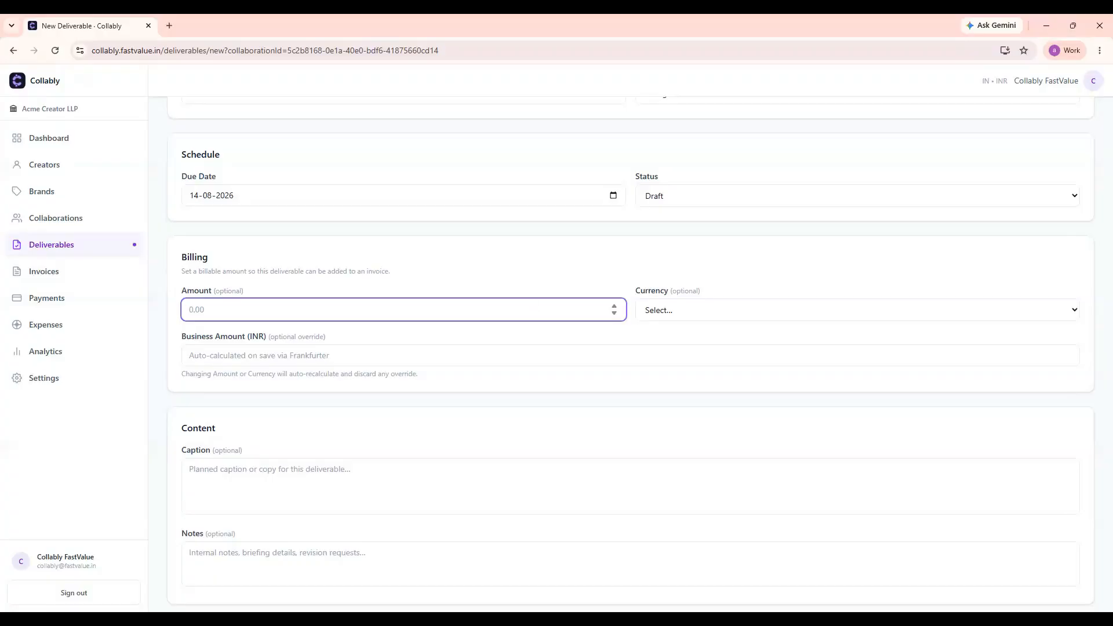
pyautogui.write('5000')
pyautogui.press('Tab')
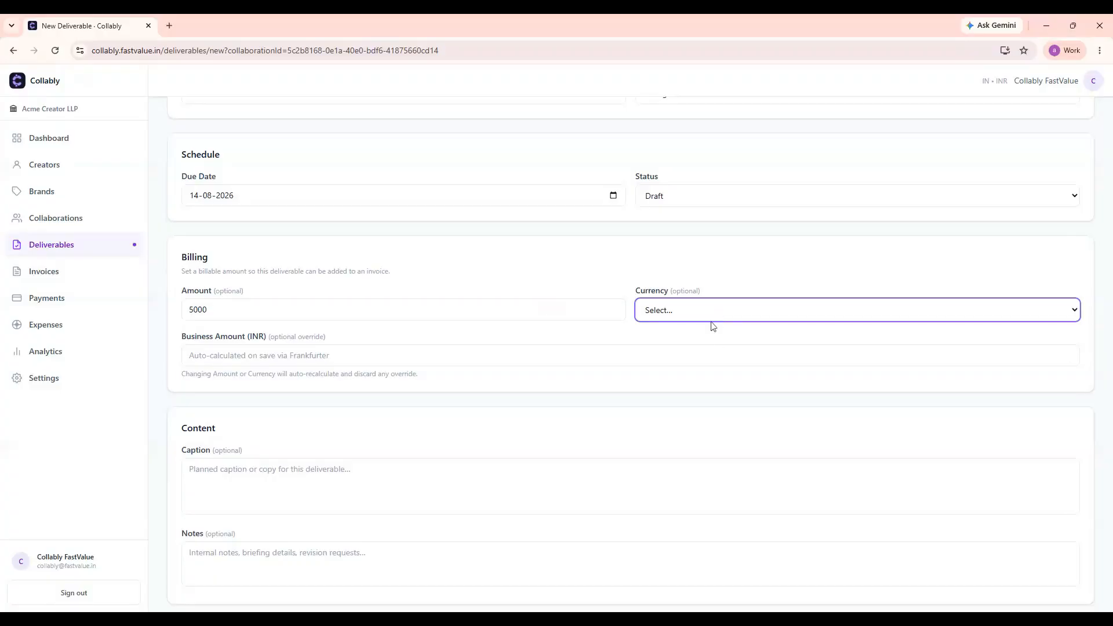
pyautogui.click(679, 526)
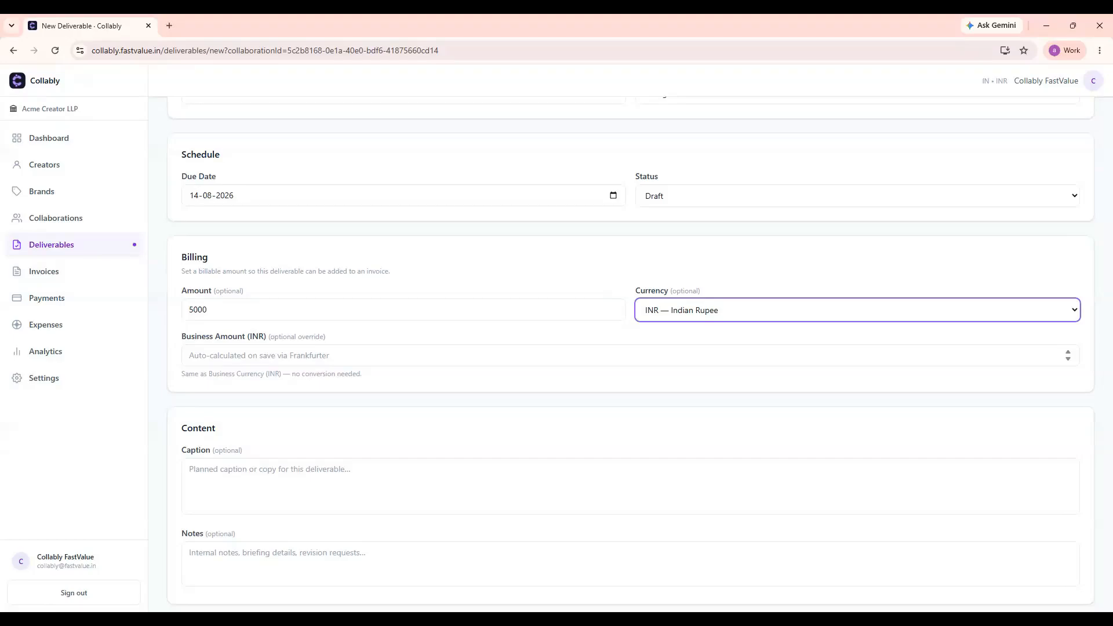
pyautogui.click(592, 336)
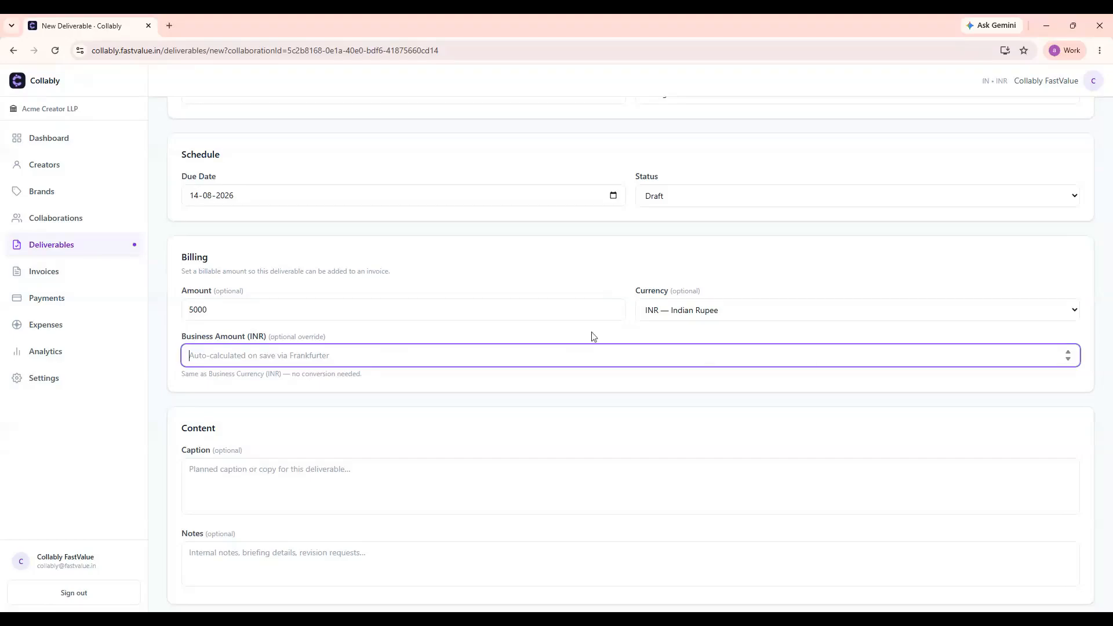
pyautogui.write('0')
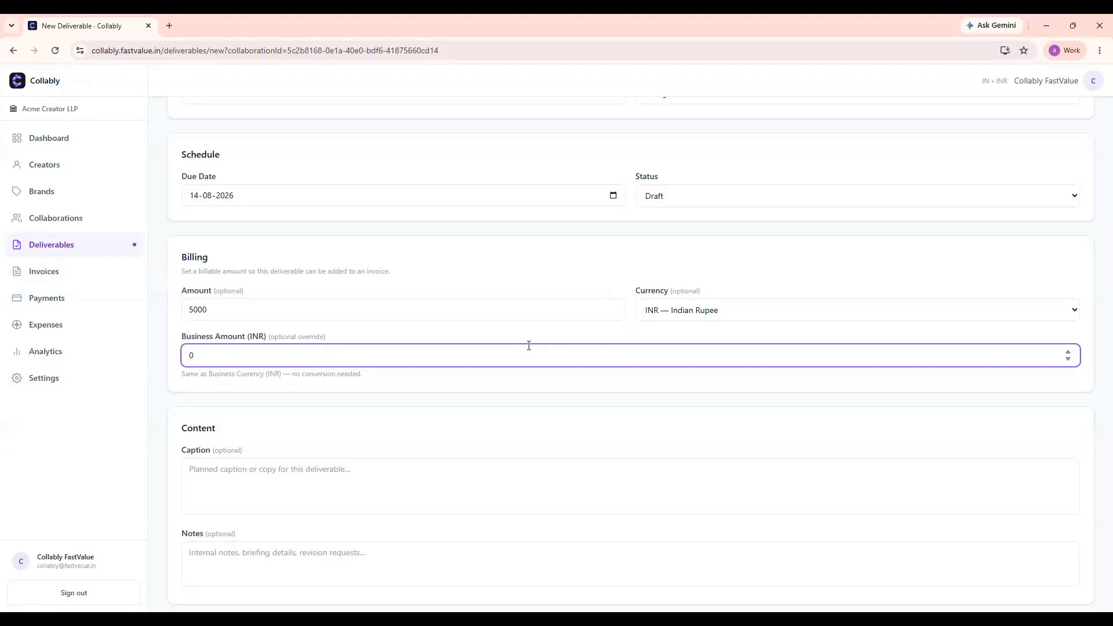
pyautogui.press('BackSpace')
pyautogui.click(583, 334)
# Step: Enter the caption "Awareness reel", leave the notes empty and create the deliverable
pyautogui.scroll(-1, 520, 414)
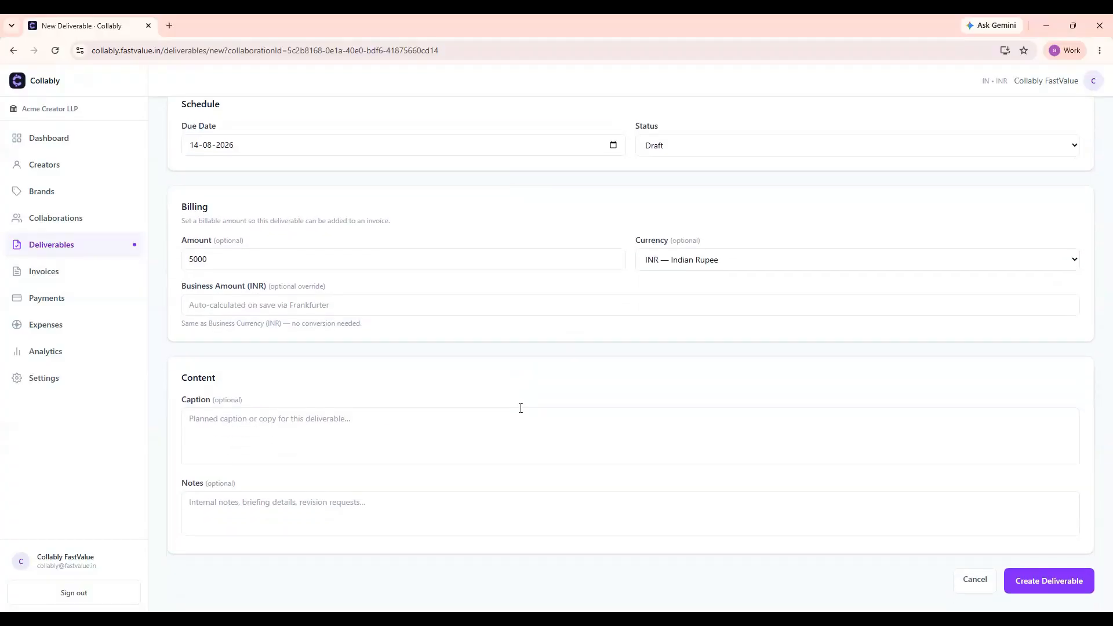
pyautogui.click(516, 422)
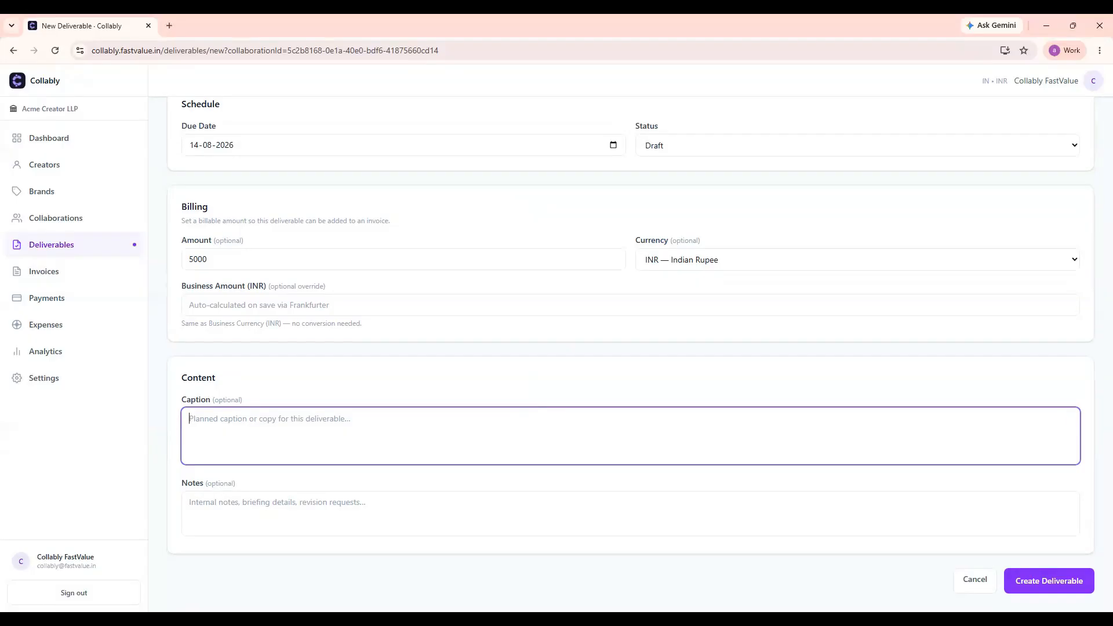
pyautogui.write('Awarene')
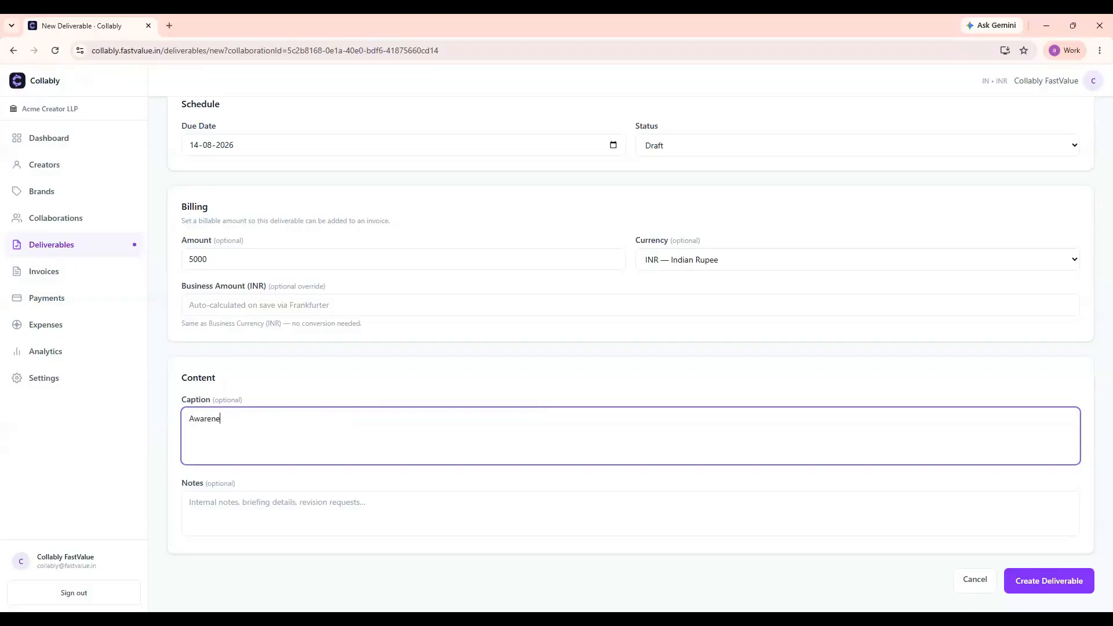
pyautogui.write('ss reel')
pyautogui.click(548, 502)
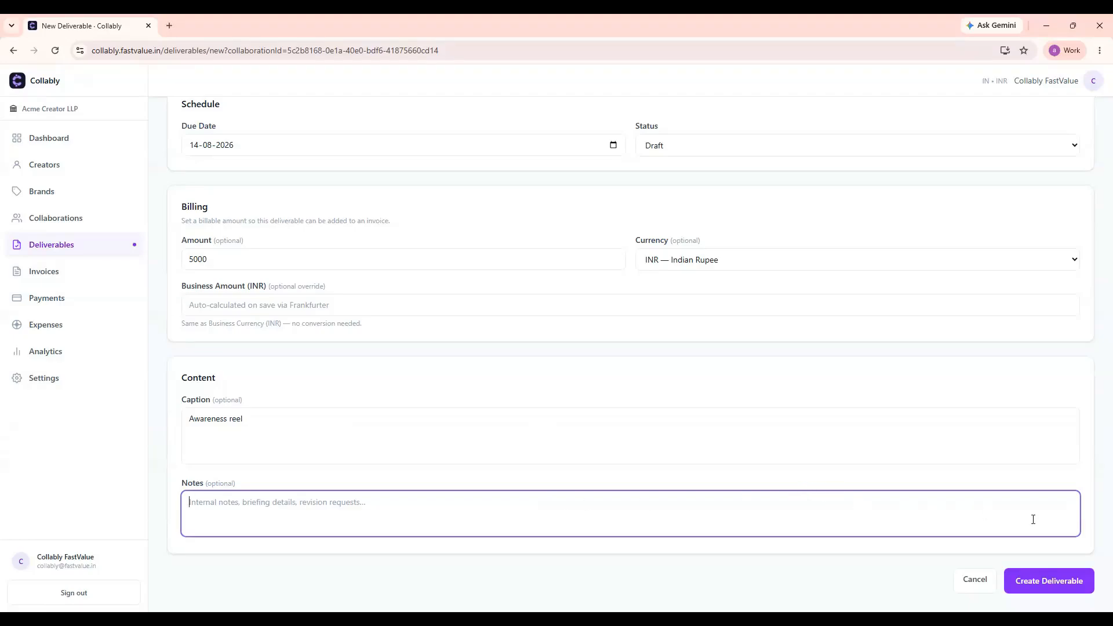
pyautogui.click(1048, 583)
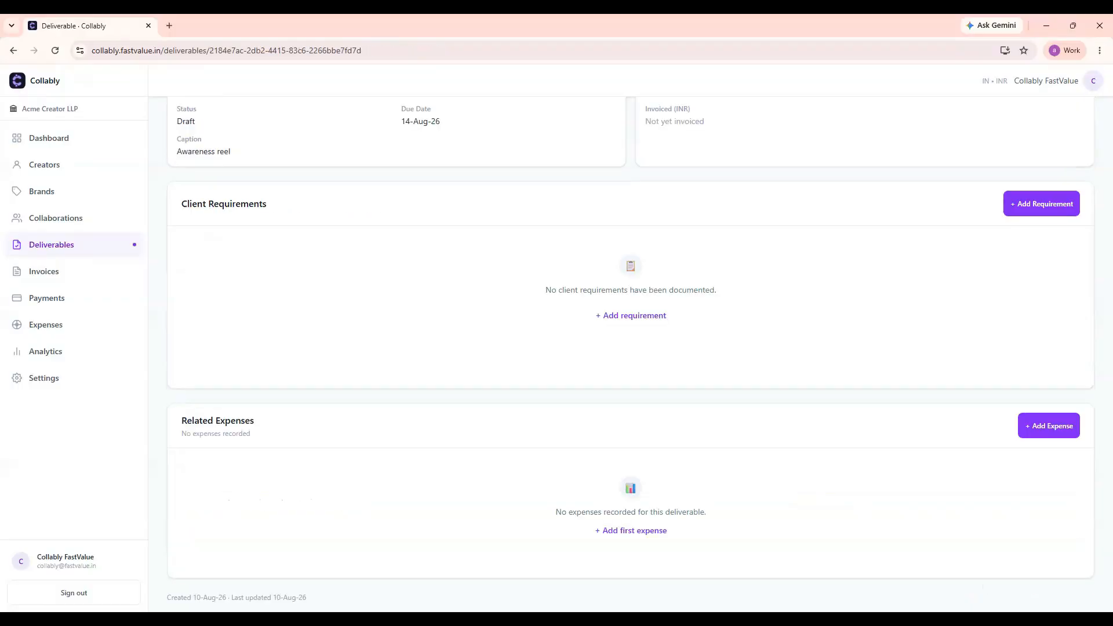
# Step: Save the bold client requirement "Need a reel to be posted before 14th Aug. Purpose is to increase showroom footfall specifically for our summer collection."
pyautogui.scroll(3, 874, 429)
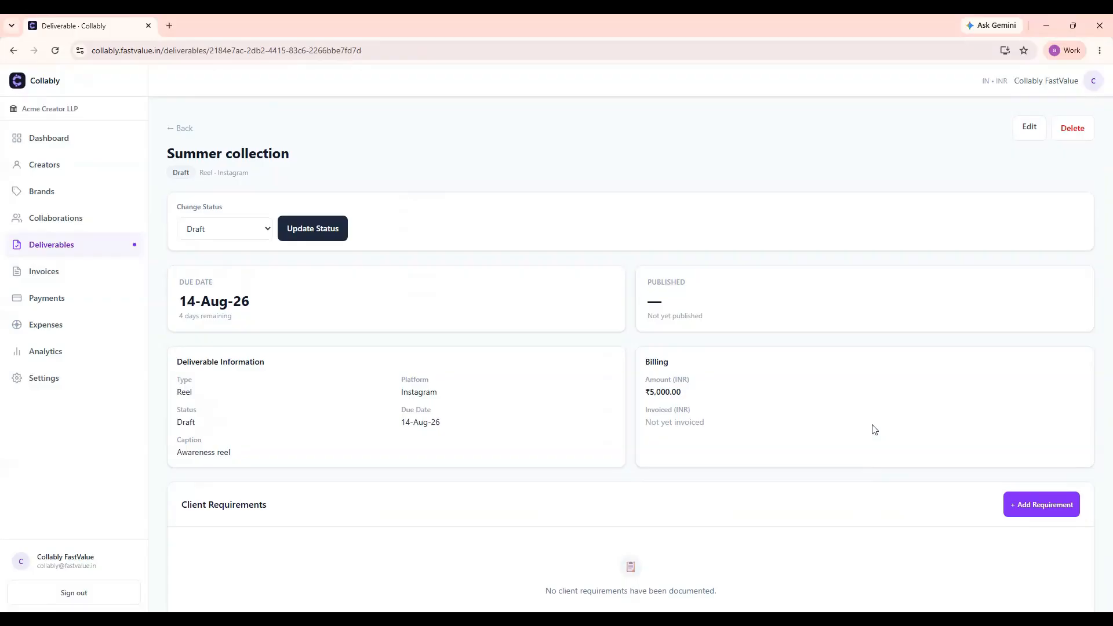
pyautogui.click(716, 621)
pyautogui.scroll(-3, 736, 452)
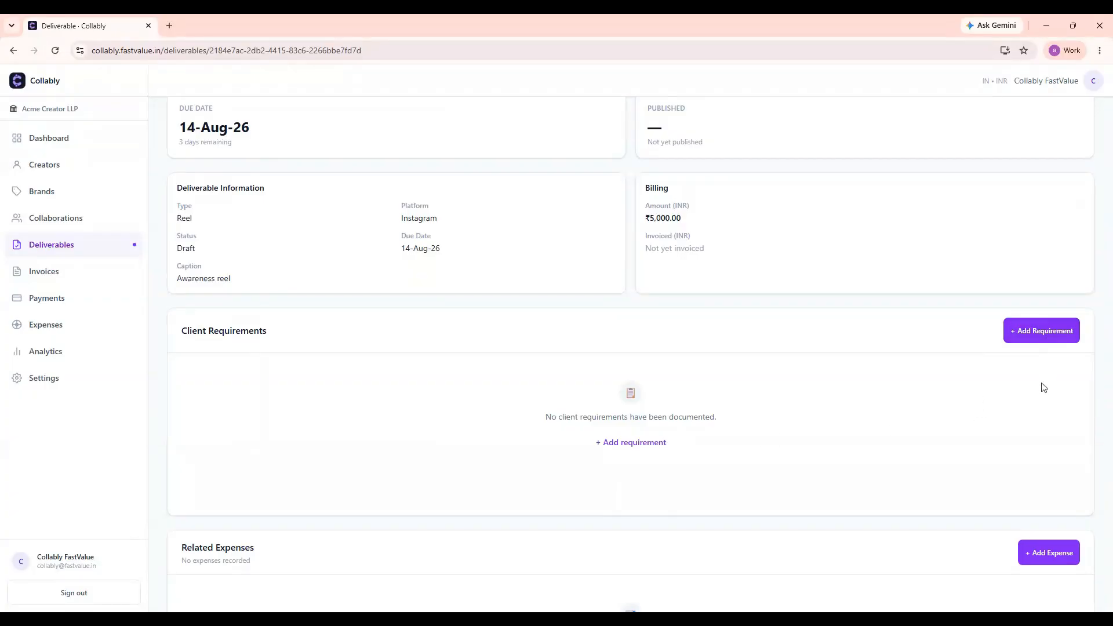
pyautogui.click(1046, 335)
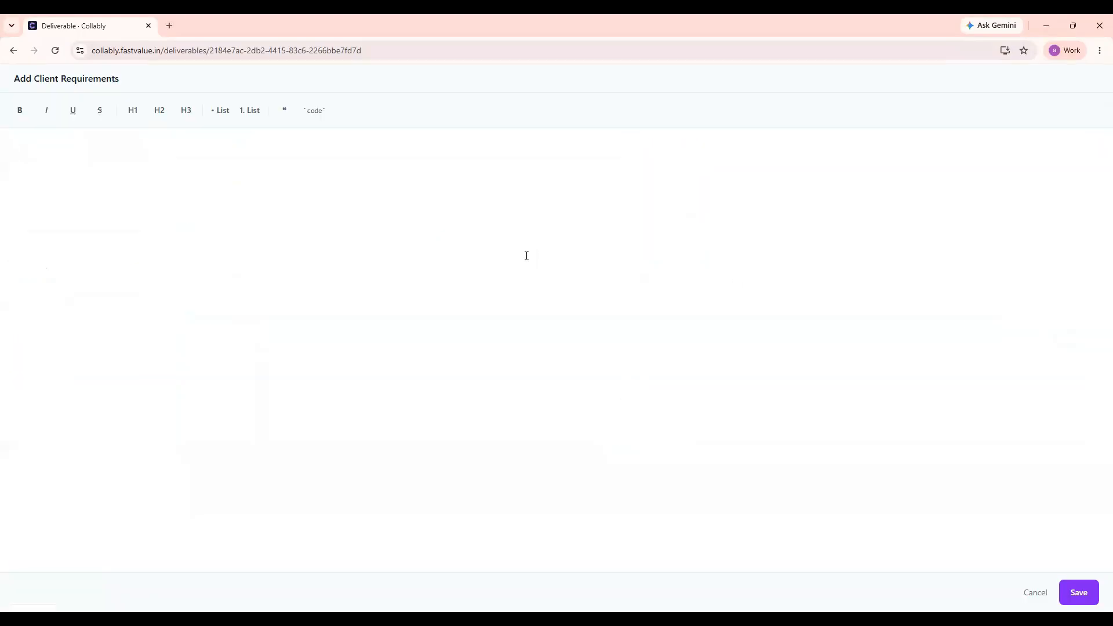
pyautogui.write('Need a reel to be posted before 14th Aug. Purpose is to increase showroom footfall specifically for our summer collection.')
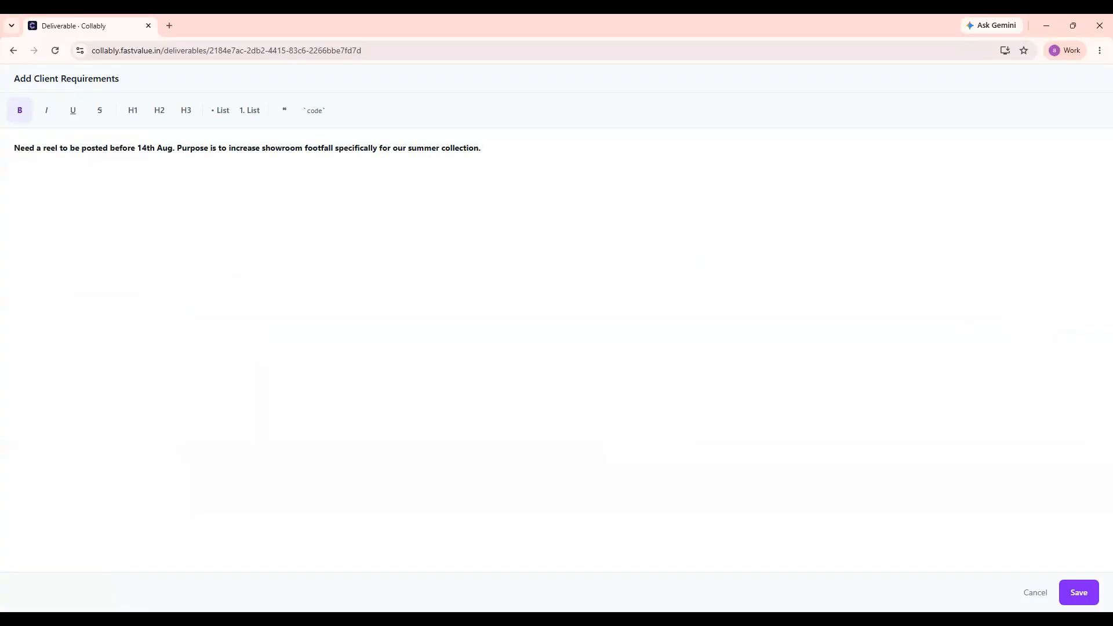
pyautogui.click(1078, 592)
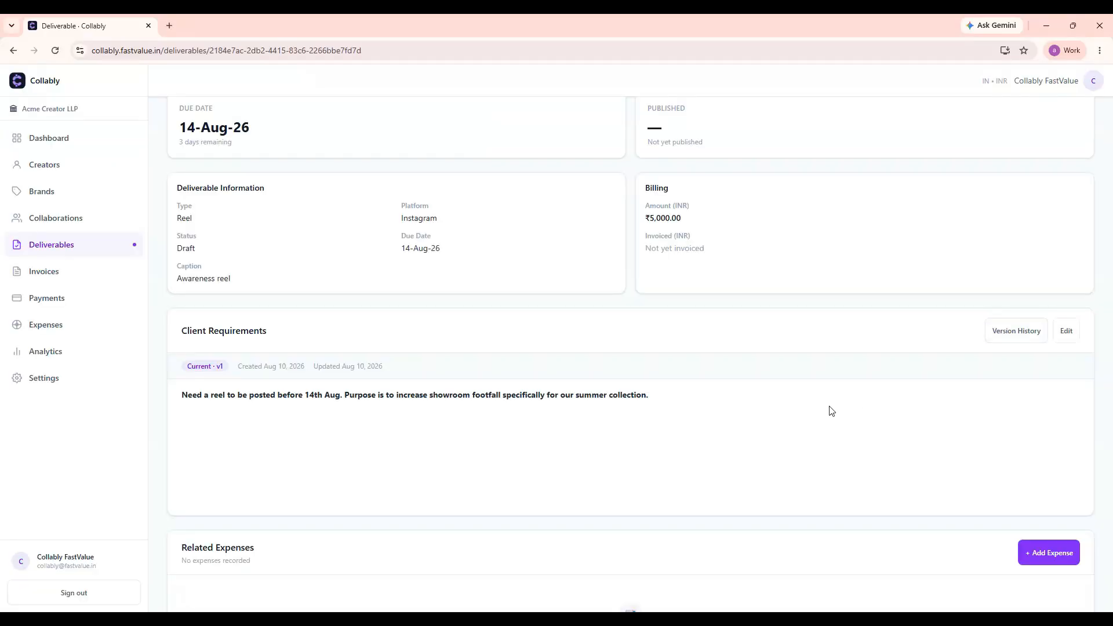
# Step: Append "Reel must be in the same colors that of brand" to the client requirements and save them as a new version described as "Additional version"
pyautogui.click(1066, 334)
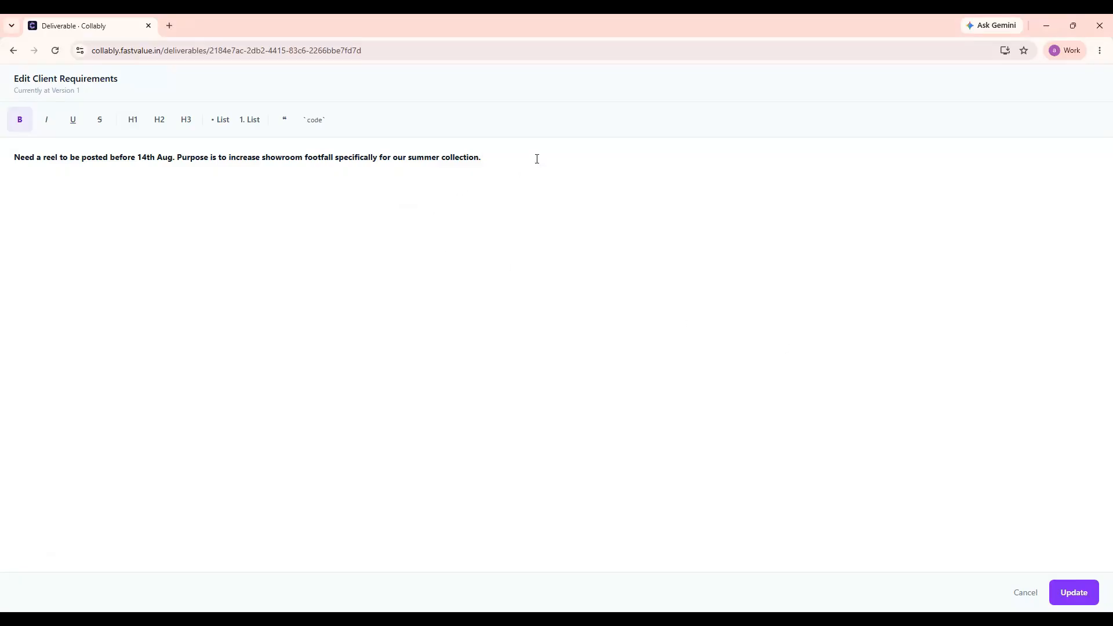
pyautogui.write('Reel must be in the sa')
pyautogui.write('me colors that of brand')
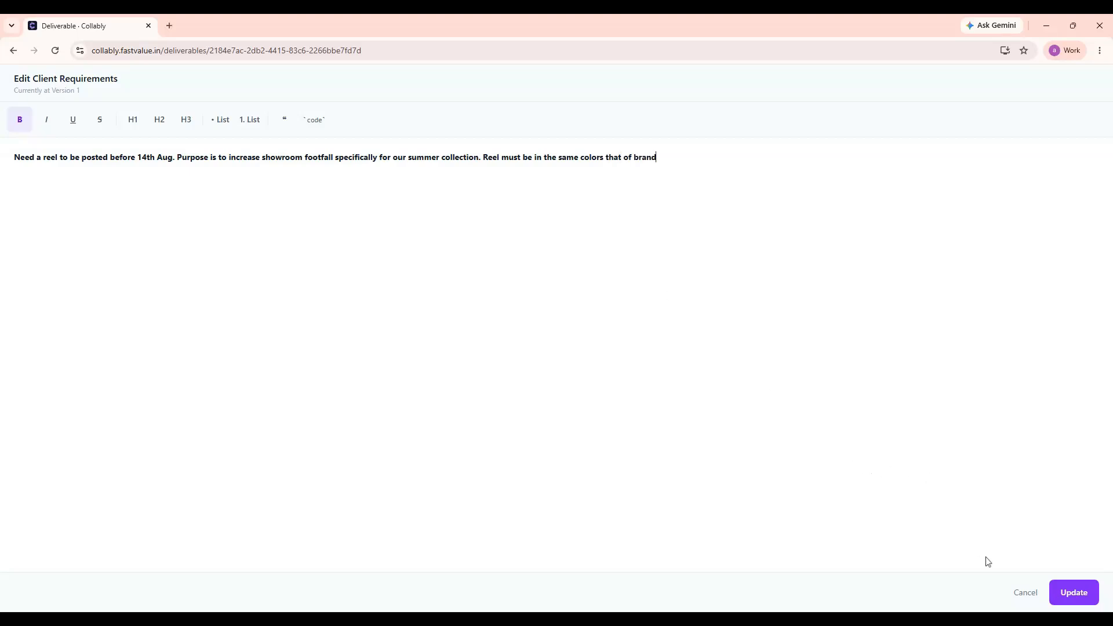
pyautogui.click(1078, 594)
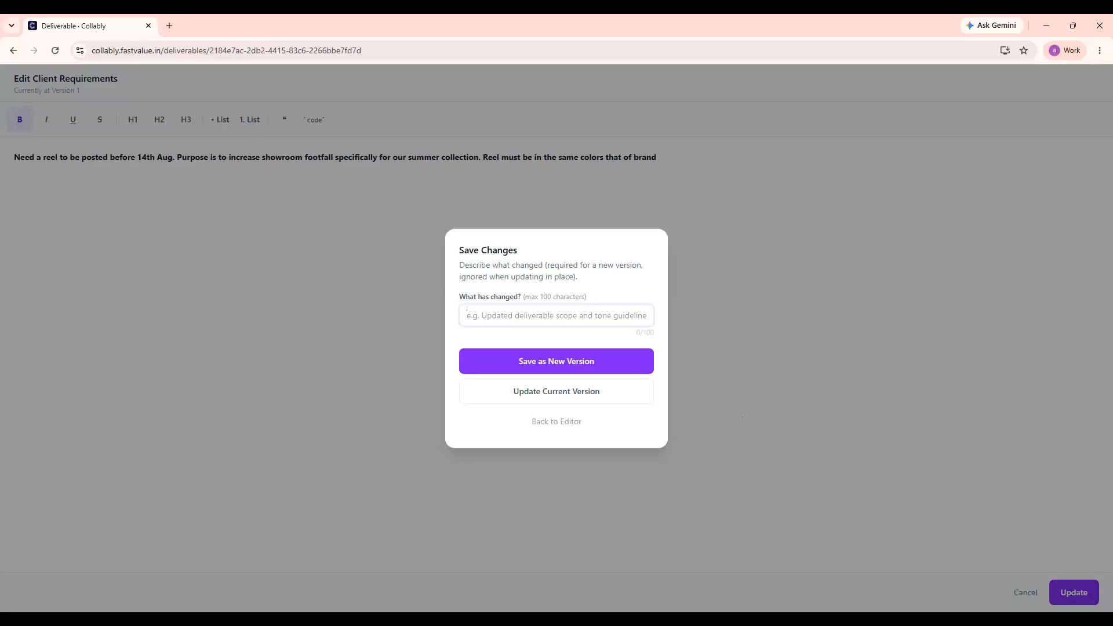
pyautogui.write('Additional ')
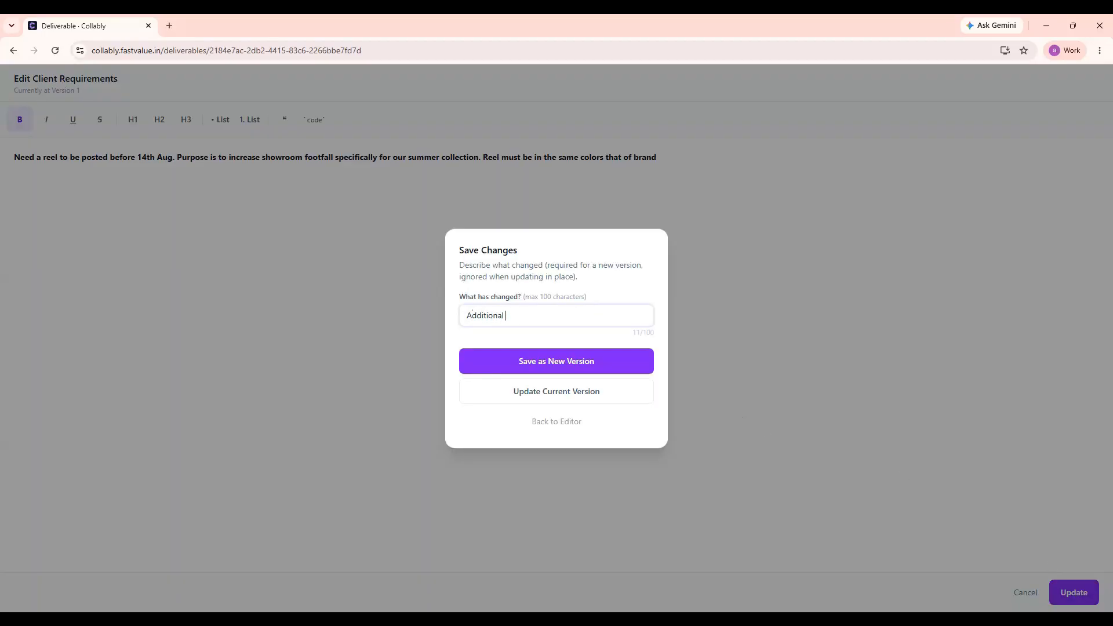
pyautogui.write('version')
pyautogui.click(586, 361)
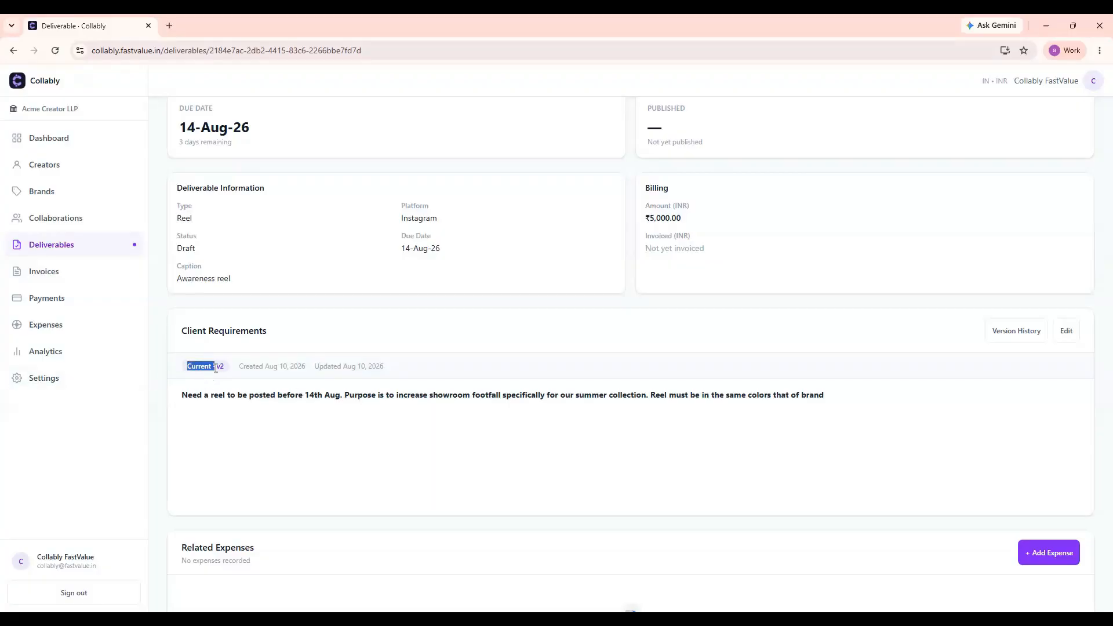
# Step: Check the current version label of the client requirements and compare versions v1 and v2 in their version history
pyautogui.moveTo(228, 372); pyautogui.dragTo(186, 367)
pyautogui.click(861, 406)
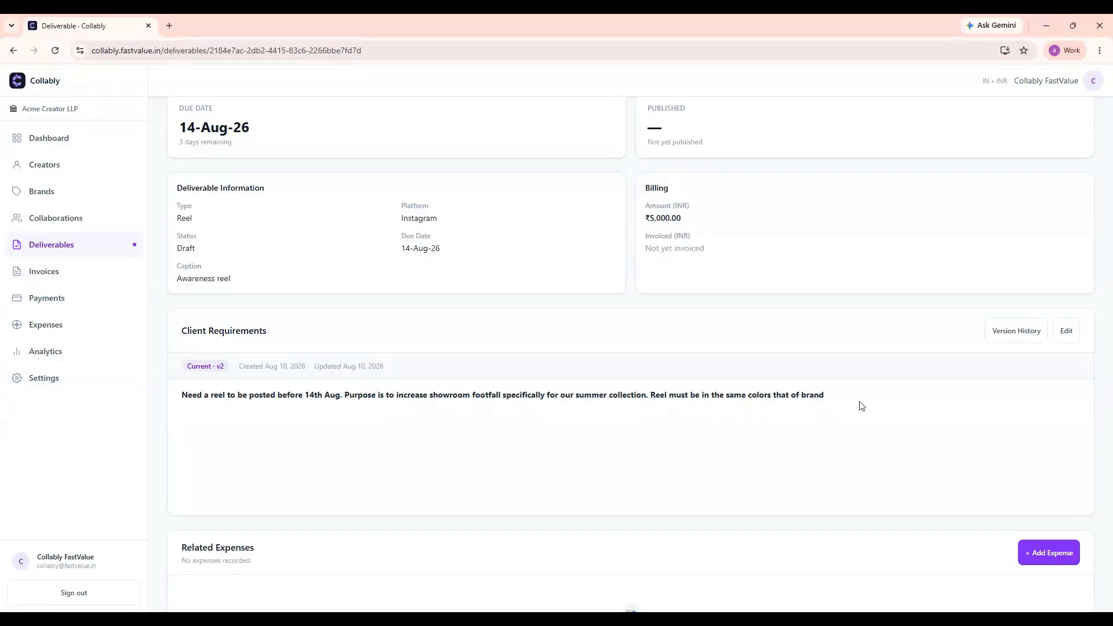
pyautogui.click(1008, 340)
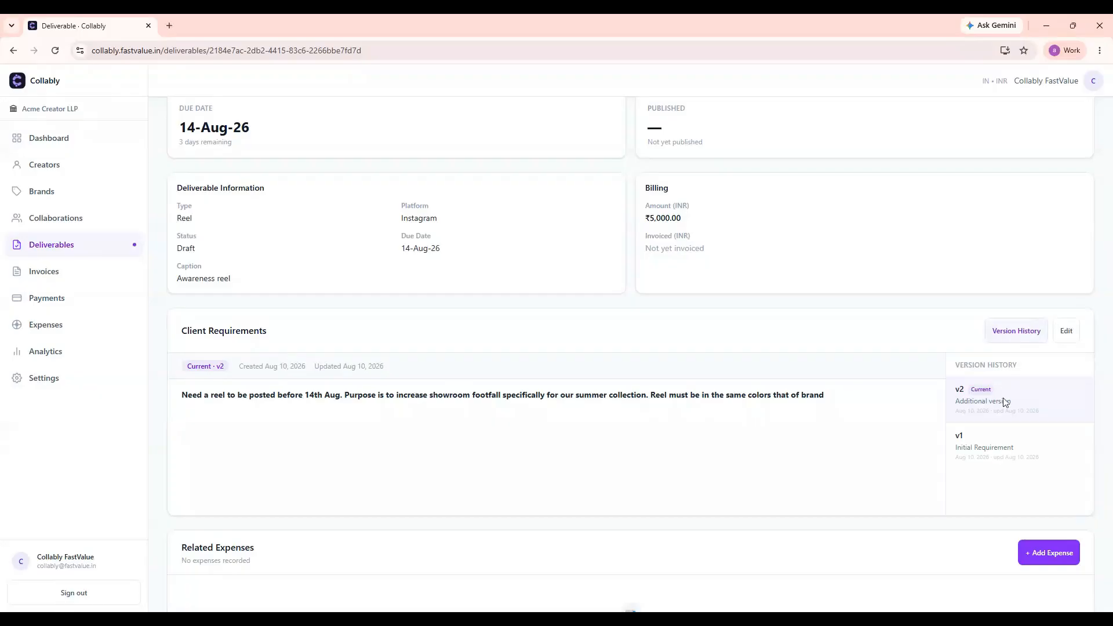
pyautogui.click(998, 449)
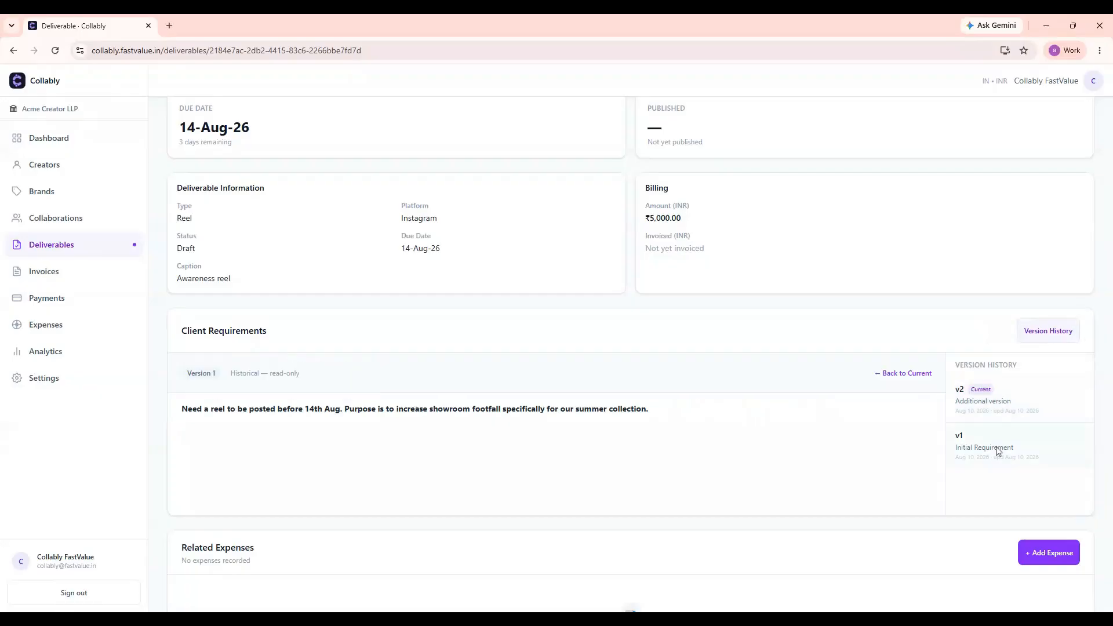
pyautogui.click(993, 394)
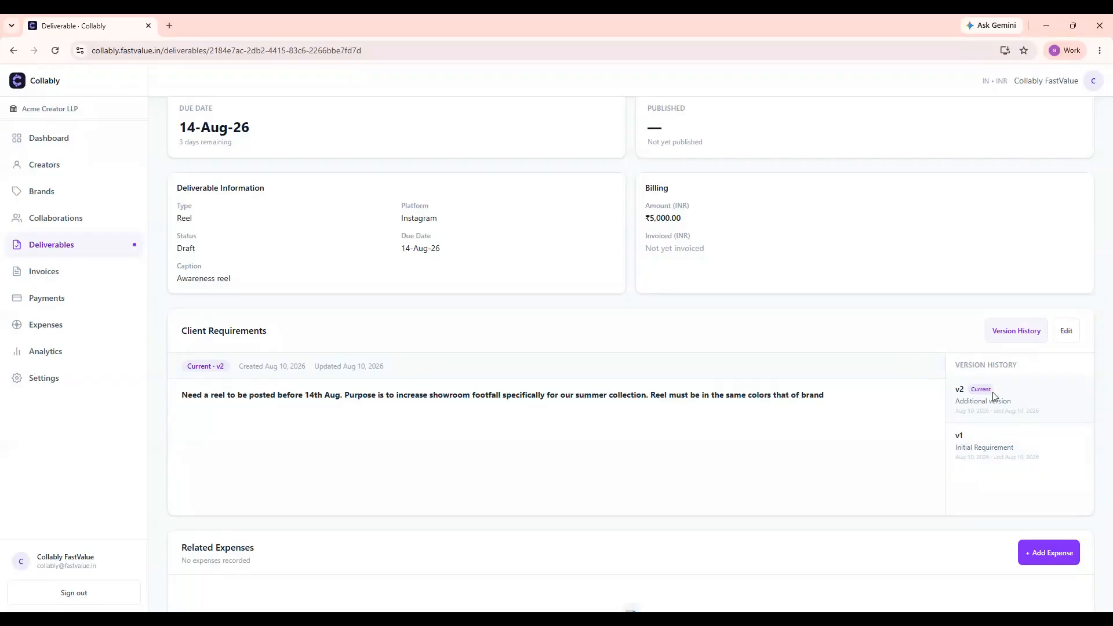
pyautogui.click(1008, 336)
# Step: Update the Summer collection deliverable's status to Approved
pyautogui.scroll(3, 793, 335)
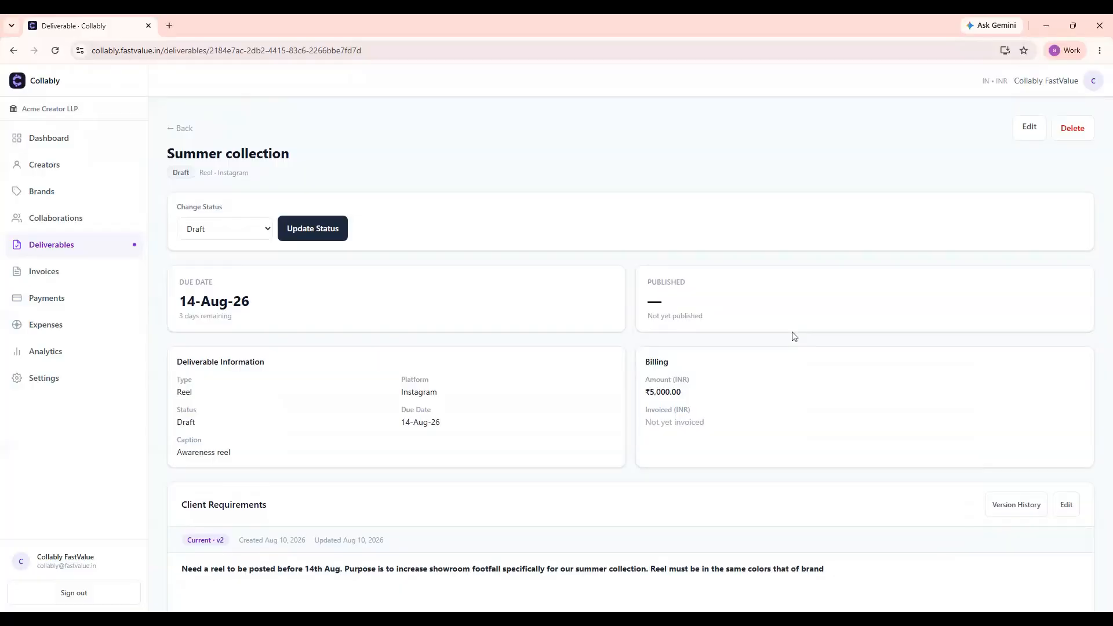
pyautogui.click(230, 234)
pyautogui.click(225, 281)
pyautogui.click(322, 237)
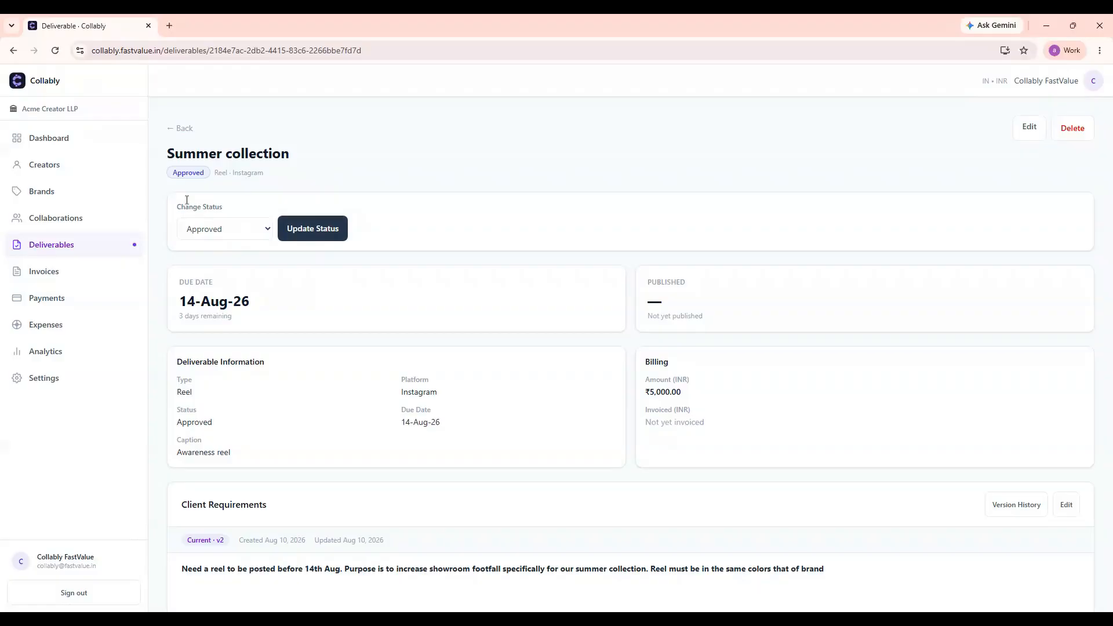
# Step: Return to the dashboard and open the deliverables list from its pending deliverables summary
pyautogui.click(56, 141)
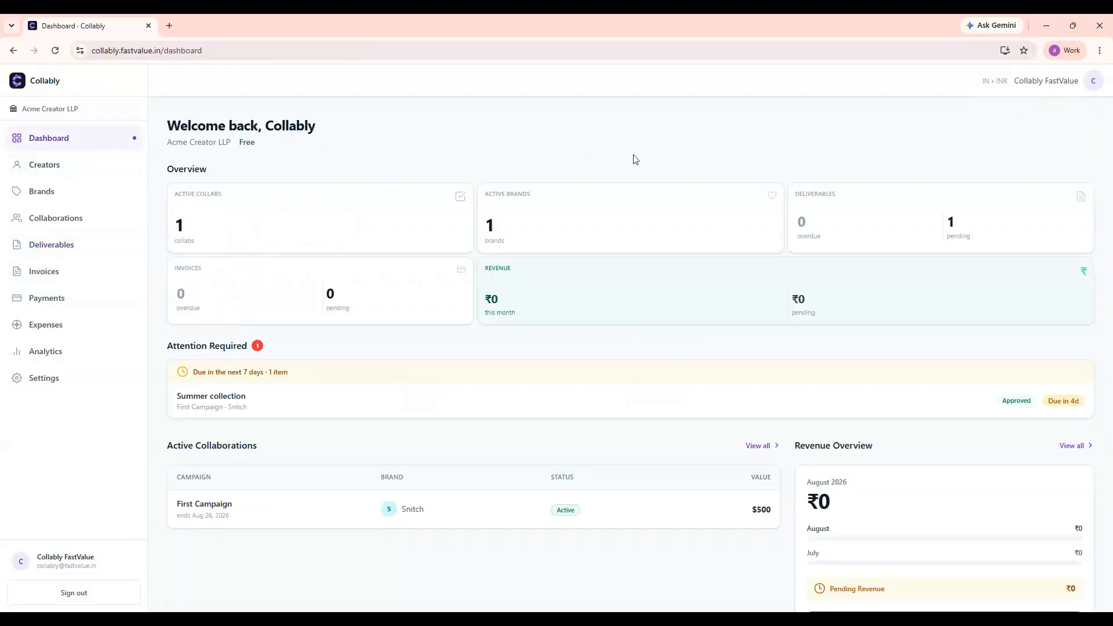
pyautogui.click(953, 228)
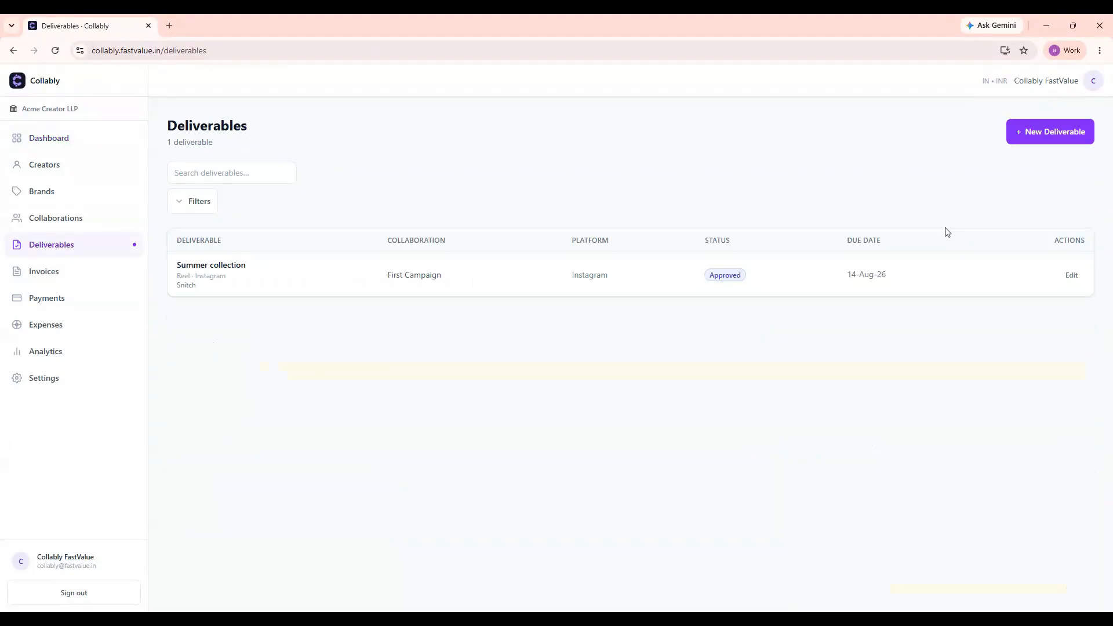